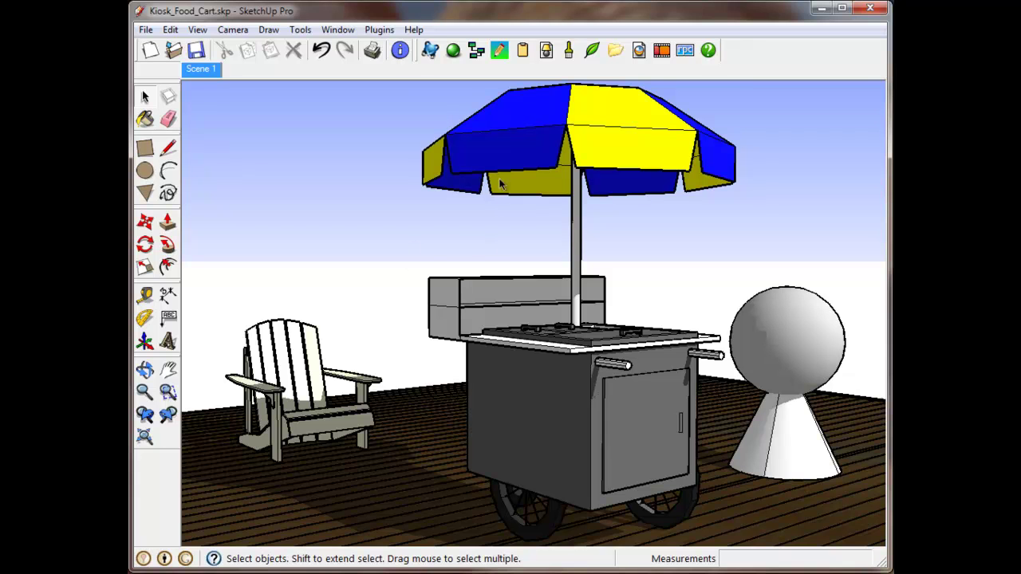
# Step: Show the HDRi page of IRender nXt Setup Options, with the beach sky at rotation 62
pyautogui.click(524, 51)
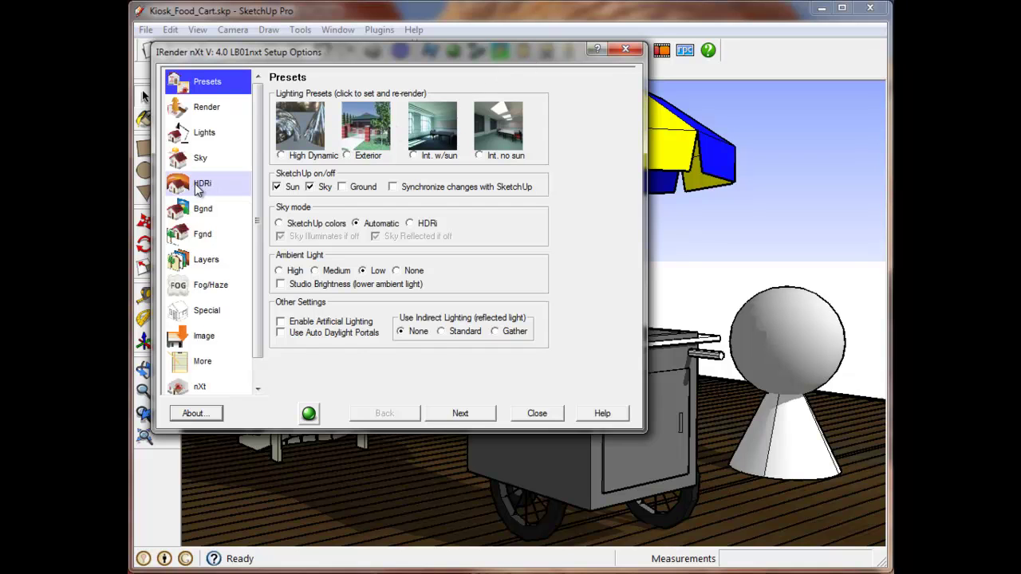
pyautogui.click(199, 185)
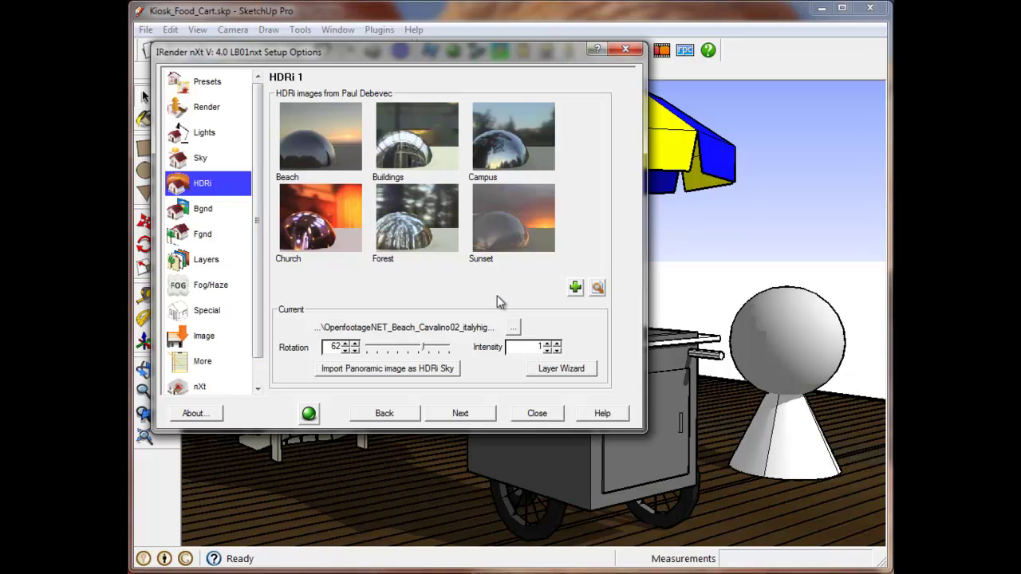
# Step: Load OpenfootageNET_Beach_Cavalino02_italyhigh.hdr as the HDRi sky image
pyautogui.click(513, 327)
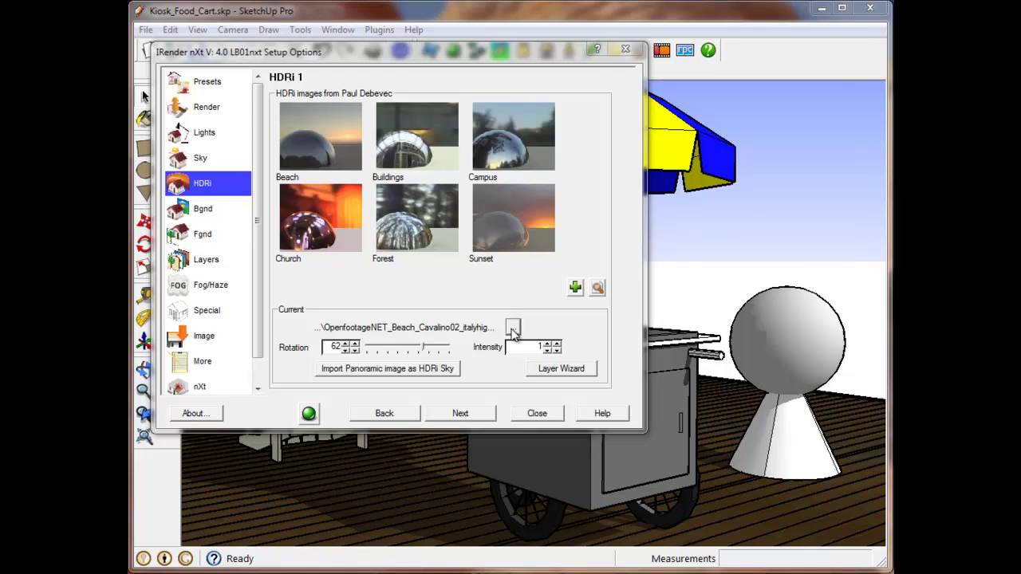
pyautogui.scroll(-10, 390, 289)
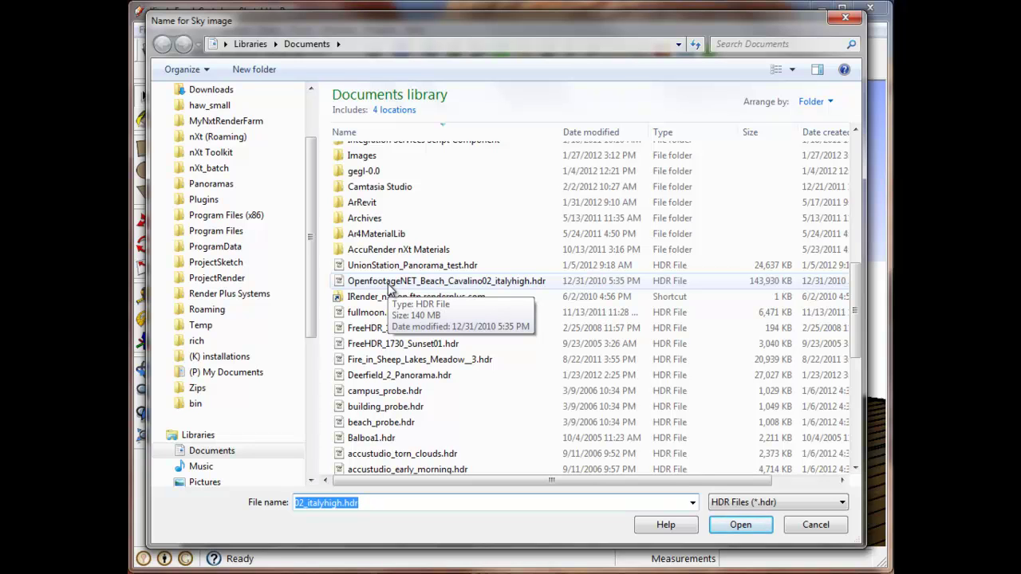
pyautogui.click(389, 284)
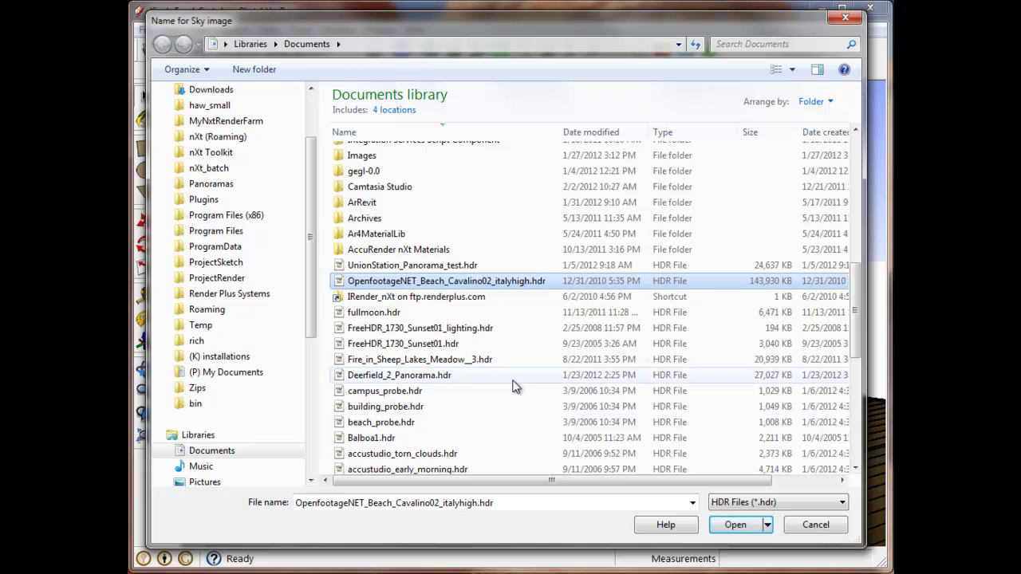
pyautogui.click(726, 525)
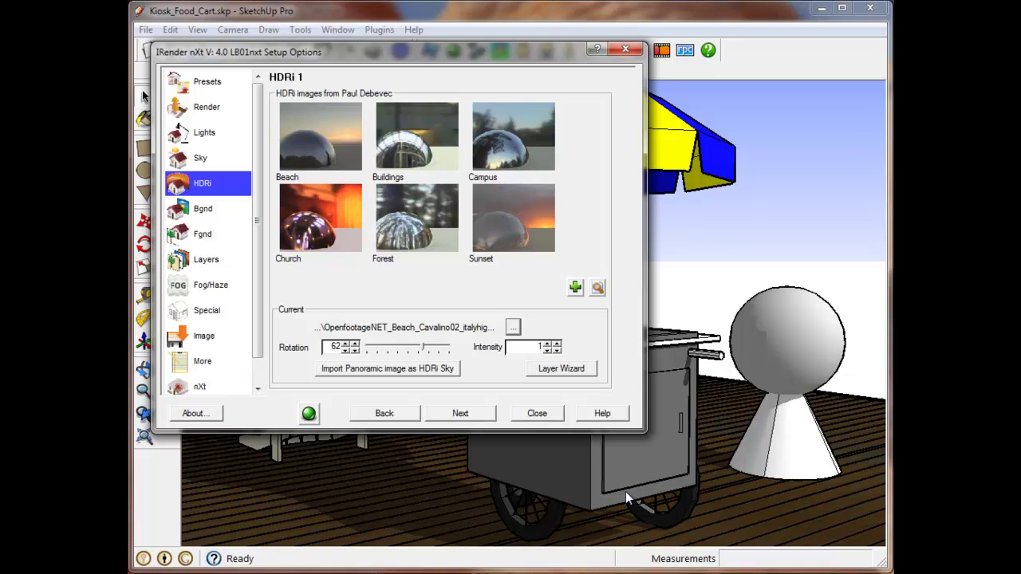
# Step: Preview the beach HDRi and set its rotation to 82 to show the jetty and hotel
pyautogui.click(597, 289)
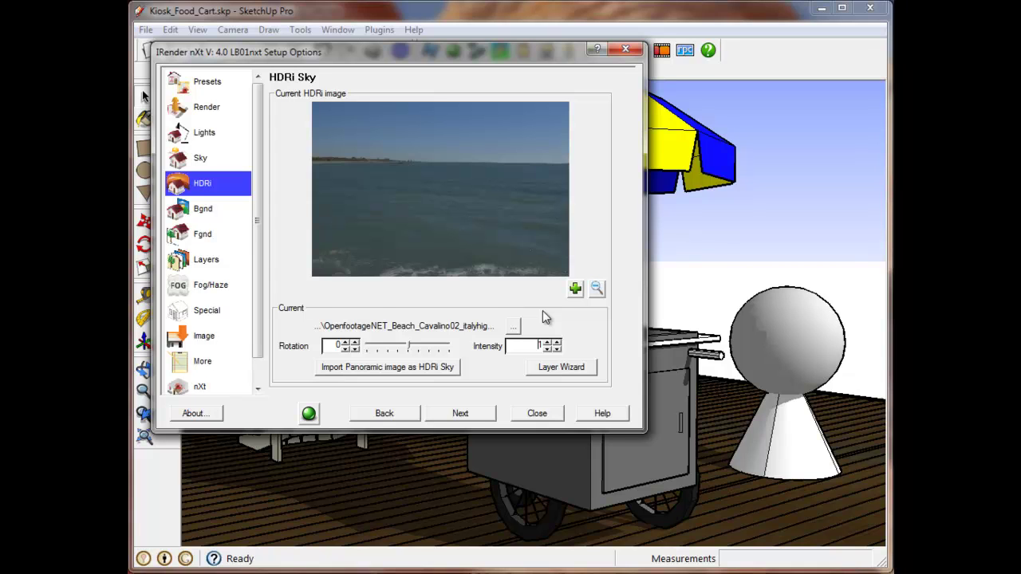
pyautogui.moveTo(408, 347); pyautogui.dragTo(428, 351)
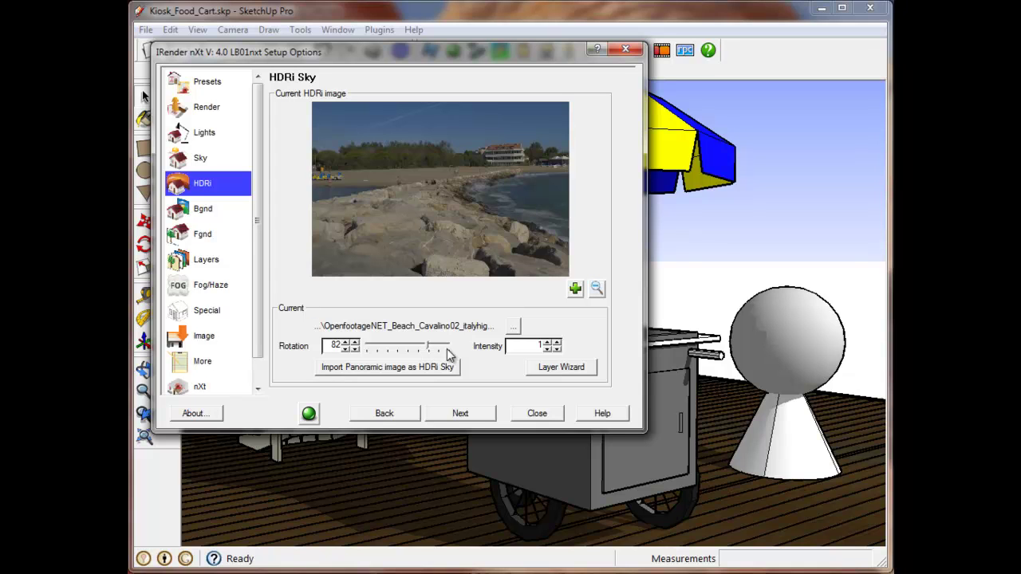
# Step: In the Layer Wizard, slide the panorama left to rotation 62, hotel behind the cart
pyautogui.click(539, 371)
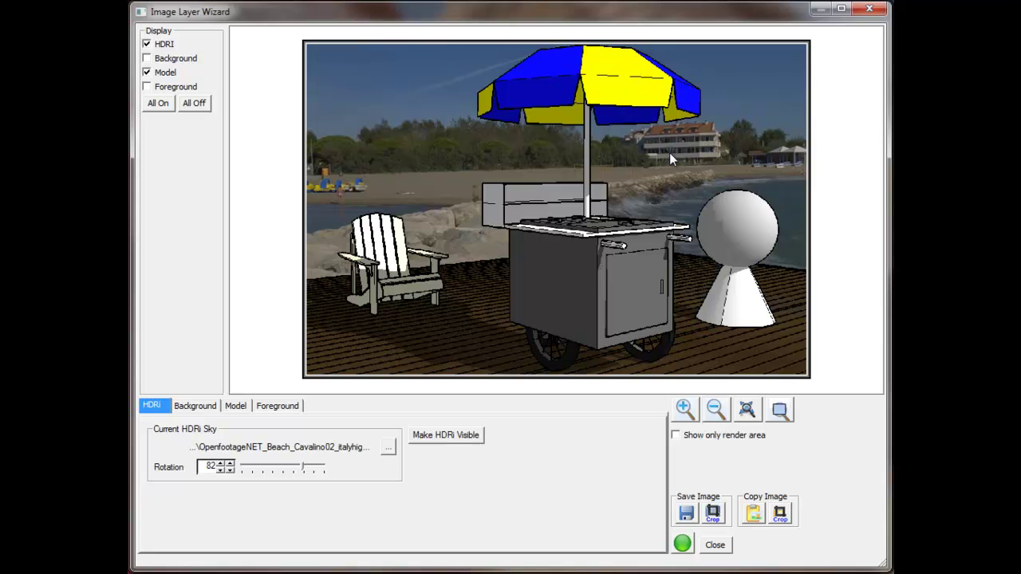
pyautogui.moveTo(670, 152)
pyautogui.mouseDown()
pyautogui.moveTo(565, 155)
pyautogui.moveTo(505, 169)
pyautogui.mouseUp()
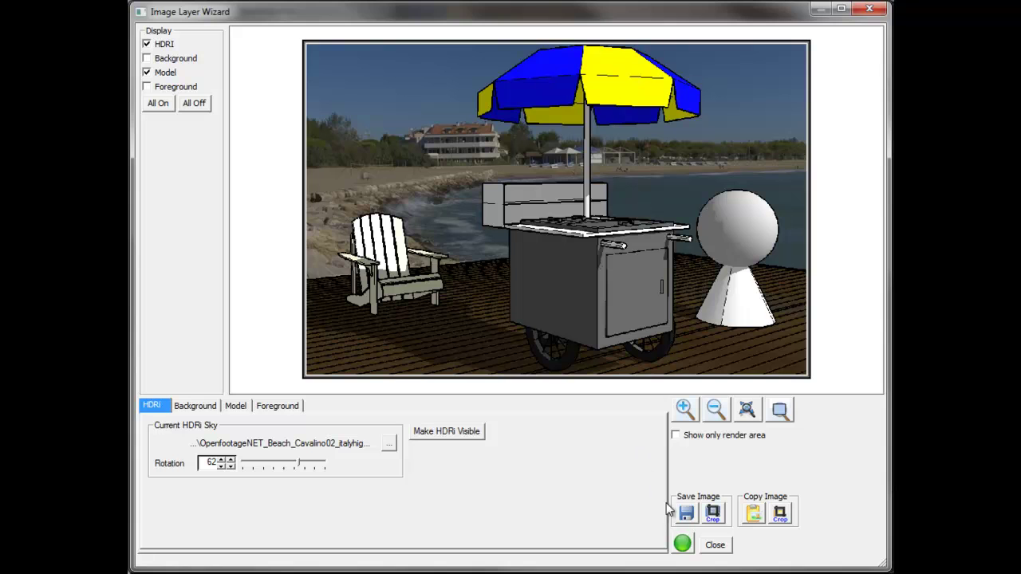
# Step: Start a 40-pass render of the food cart against the beach panorama
pyautogui.click(683, 543)
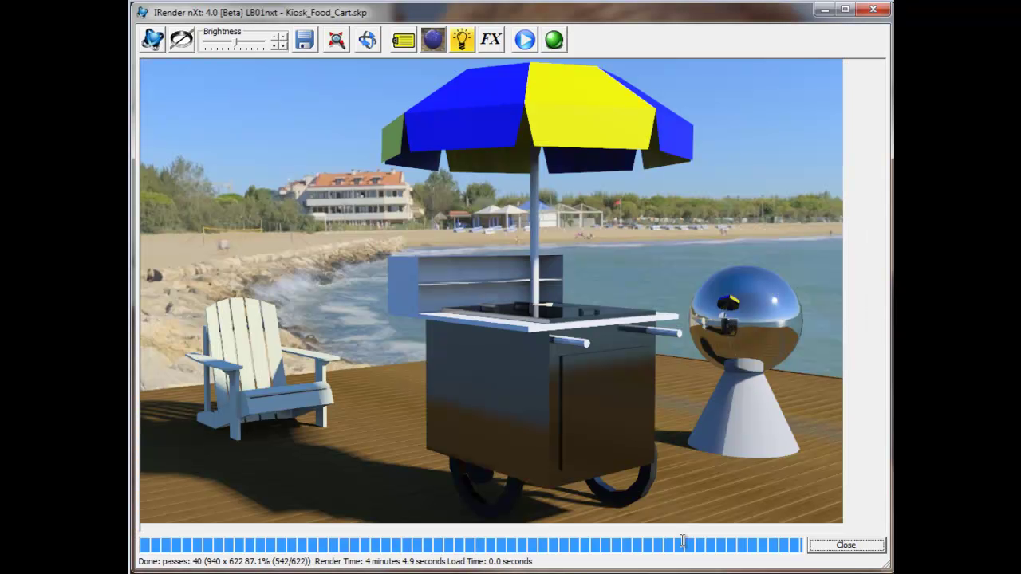